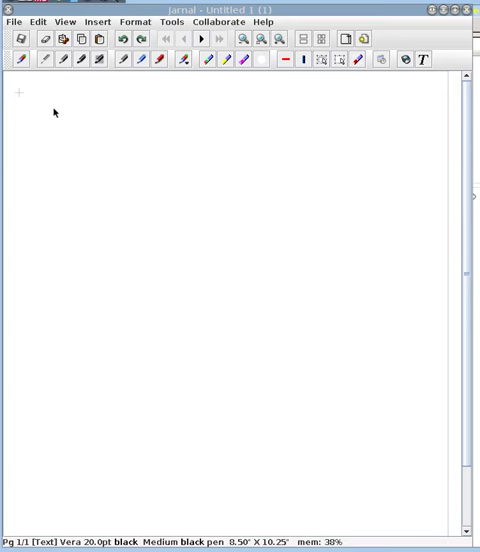
# With the black pen, sketch a computer: monitor, keyboard base and key lines
pyautogui.click(120, 59)
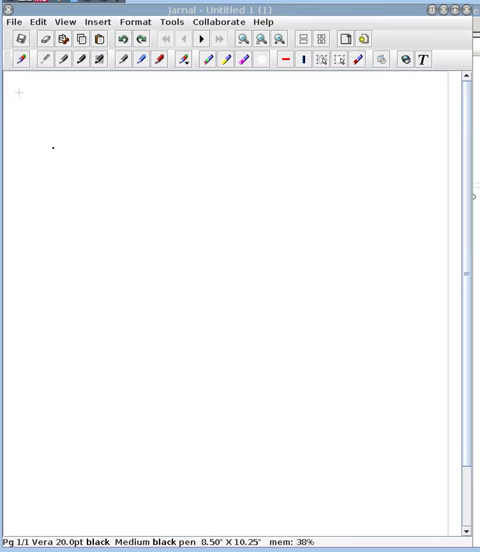
pyautogui.moveTo(60, 114)
pyautogui.mouseDown()
pyautogui.moveTo(62, 138)
pyautogui.moveTo(60, 114)
pyautogui.moveTo(97, 130)
pyautogui.moveTo(63, 140)
pyautogui.moveTo(54, 161)
pyautogui.mouseUp()
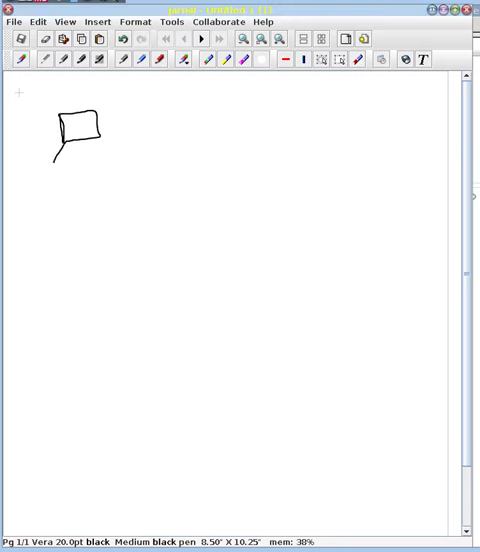
pyautogui.moveTo(97, 139); pyautogui.dragTo(112, 161)
pyautogui.moveTo(62, 163)
pyautogui.mouseDown()
pyautogui.moveTo(108, 162)
pyautogui.moveTo(82, 154)
pyautogui.moveTo(100, 156)
pyautogui.mouseUp()
pyautogui.moveTo(68, 150)
pyautogui.mouseDown()
pyautogui.moveTo(84, 150)
pyautogui.moveTo(78, 165)
pyautogui.moveTo(95, 168)
pyautogui.moveTo(182, 117)
pyautogui.moveTo(220, 117)
pyautogui.moveTo(212, 128)
pyautogui.mouseUp()
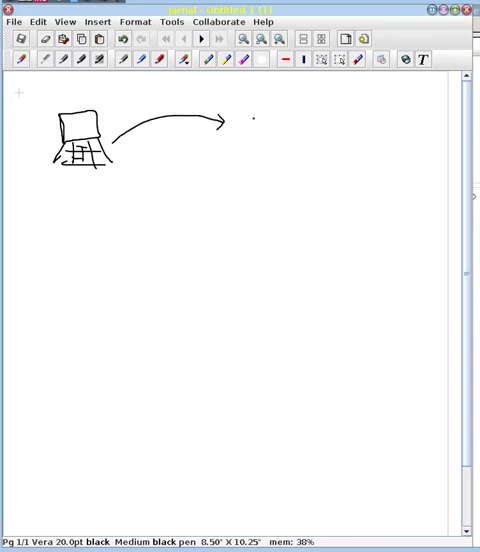
# Draw a tall server rectangle with a small database shape beside it
pyautogui.moveTo(240, 114); pyautogui.dragTo(241, 155)
pyautogui.moveTo(240, 113)
pyautogui.mouseDown()
pyautogui.moveTo(256, 113)
pyautogui.moveTo(260, 155)
pyautogui.moveTo(248, 157)
pyautogui.mouseUp()
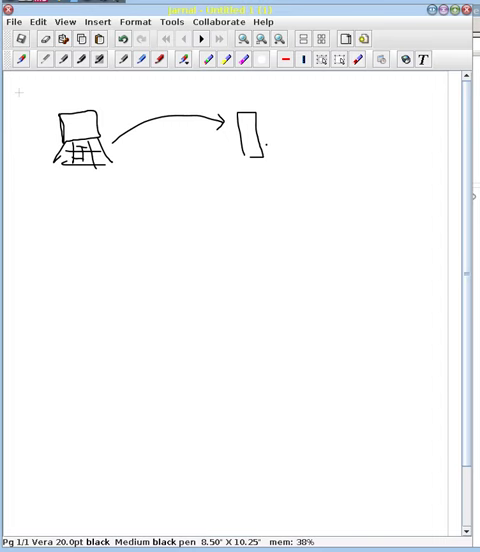
pyautogui.moveTo(286, 130)
pyautogui.mouseDown()
pyautogui.moveTo(287, 142)
pyautogui.moveTo(291, 132)
pyautogui.moveTo(279, 152)
pyautogui.moveTo(292, 155)
pyautogui.mouseUp()
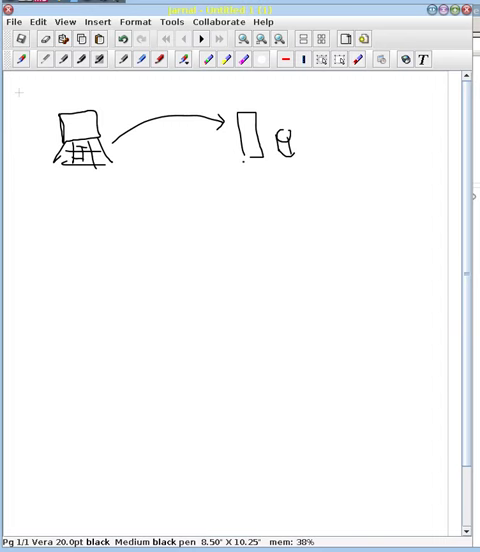
# Draw the diagonal CGI arrow down from the server and the large box below
pyautogui.moveTo(243, 160); pyautogui.dragTo(226, 166)
pyautogui.moveTo(182, 213); pyautogui.dragTo(229, 164)
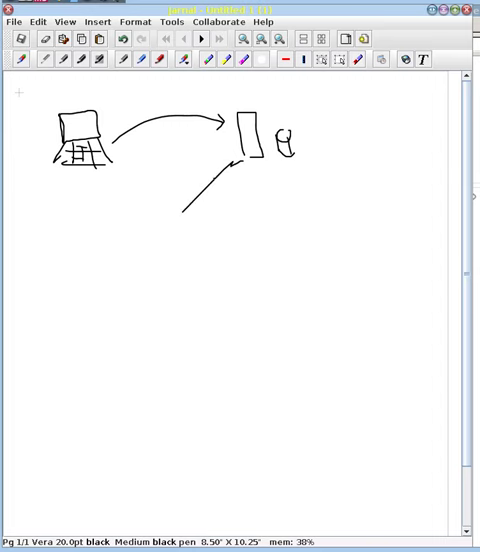
pyautogui.moveTo(184, 200)
pyautogui.mouseDown()
pyautogui.moveTo(182, 212)
pyautogui.moveTo(242, 200)
pyautogui.moveTo(249, 192)
pyautogui.moveTo(251, 203)
pyautogui.mouseUp()
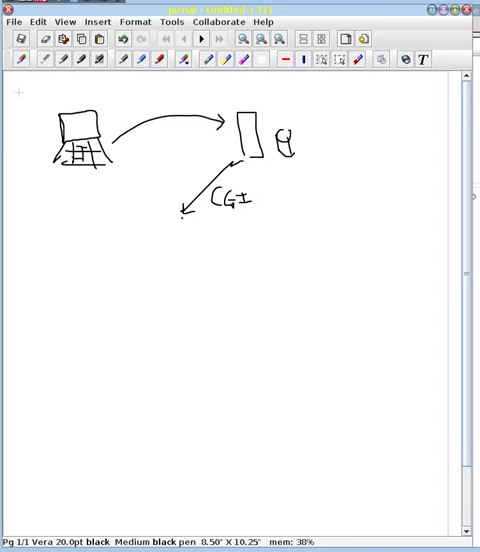
pyautogui.moveTo(194, 214)
pyautogui.mouseDown()
pyautogui.moveTo(98, 220)
pyautogui.moveTo(101, 380)
pyautogui.moveTo(393, 400)
pyautogui.moveTo(401, 215)
pyautogui.moveTo(194, 214)
pyautogui.mouseUp()
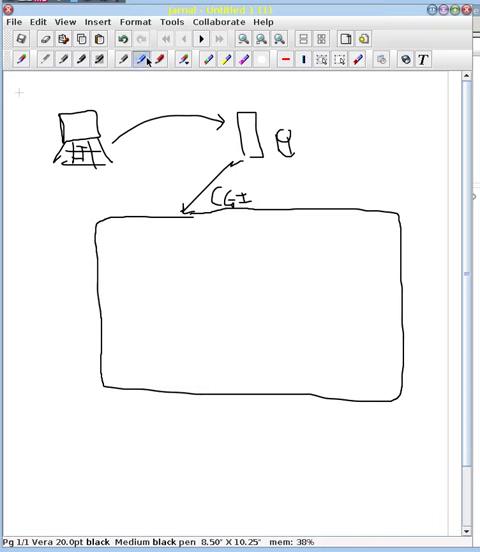
# Write 'RAILS' in blue above the large box's top-right, then return to black ink
pyautogui.click(143, 59)
pyautogui.moveTo(339, 191)
pyautogui.mouseDown()
pyautogui.moveTo(339, 205)
pyautogui.moveTo(344, 195)
pyautogui.moveTo(350, 204)
pyautogui.moveTo(367, 204)
pyautogui.moveTo(365, 198)
pyautogui.moveTo(371, 203)
pyautogui.moveTo(376, 193)
pyautogui.moveTo(376, 204)
pyautogui.moveTo(391, 207)
pyautogui.mouseUp()
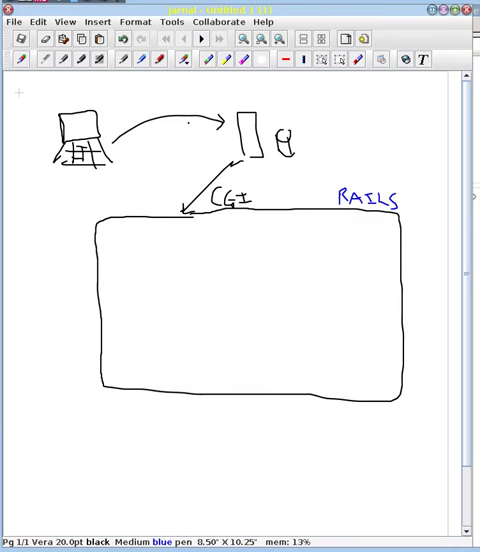
pyautogui.click(123, 59)
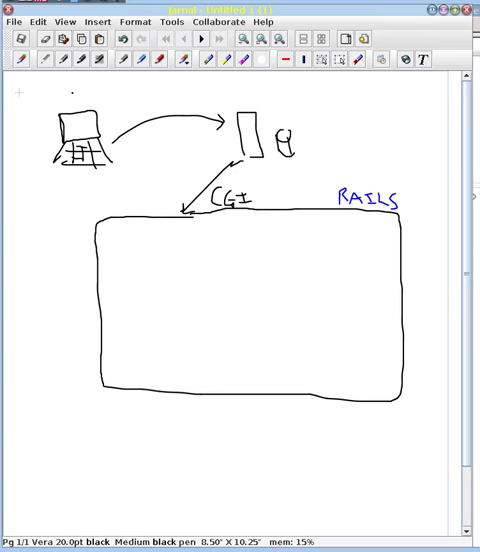
# Write 'HTML — CSS — JS' across the top and add a small dashed oval in the RAILS box
pyautogui.moveTo(59, 80)
pyautogui.mouseDown()
pyautogui.moveTo(59, 95)
pyautogui.moveTo(66, 95)
pyautogui.mouseUp()
pyautogui.moveTo(59, 88)
pyautogui.mouseDown()
pyautogui.moveTo(72, 95)
pyautogui.moveTo(78, 81)
pyautogui.moveTo(89, 94)
pyautogui.moveTo(97, 95)
pyautogui.mouseUp()
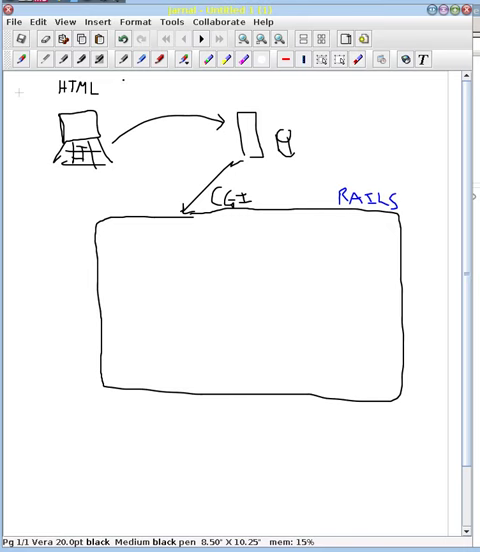
pyautogui.moveTo(113, 88)
pyautogui.mouseDown()
pyautogui.moveTo(150, 95)
pyautogui.moveTo(186, 88)
pyautogui.mouseUp()
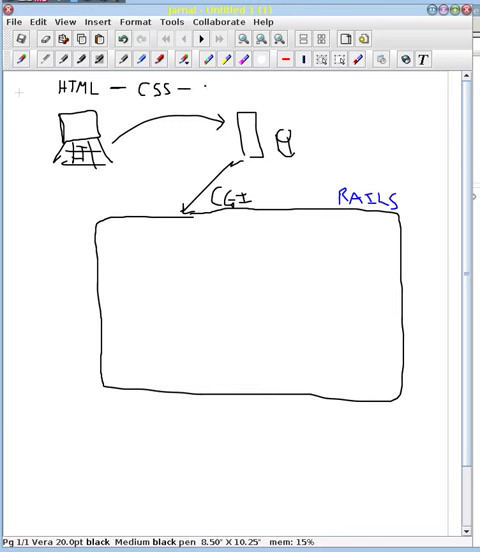
pyautogui.moveTo(208, 82)
pyautogui.mouseDown()
pyautogui.moveTo(201, 95)
pyautogui.moveTo(213, 88)
pyautogui.moveTo(211, 95)
pyautogui.mouseUp()
pyautogui.moveTo(137, 231)
pyautogui.mouseDown()
pyautogui.moveTo(121, 243)
pyautogui.moveTo(119, 258)
pyautogui.moveTo(158, 268)
pyautogui.moveTo(176, 262)
pyautogui.moveTo(178, 238)
pyautogui.moveTo(138, 231)
pyautogui.mouseUp()
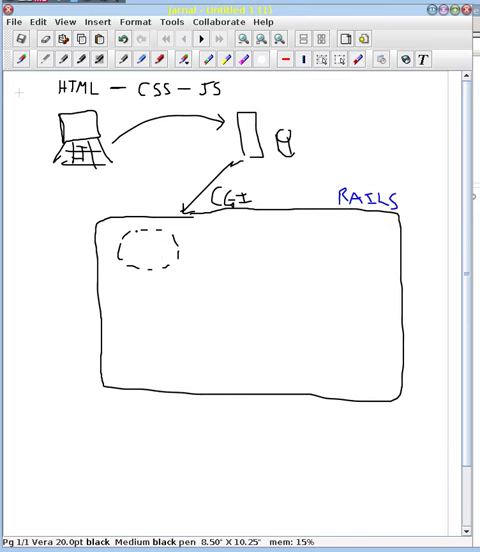
# Write 'route' with a rightward arrow from the dashed oval to a circled 'C'
pyautogui.click(198, 256)
pyautogui.moveTo(185, 246); pyautogui.dragTo(208, 256)
pyautogui.moveTo(206, 239)
pyautogui.mouseDown()
pyautogui.moveTo(207, 257)
pyautogui.moveTo(212, 246)
pyautogui.moveTo(226, 257)
pyautogui.moveTo(274, 253)
pyautogui.moveTo(270, 257)
pyautogui.mouseUp()
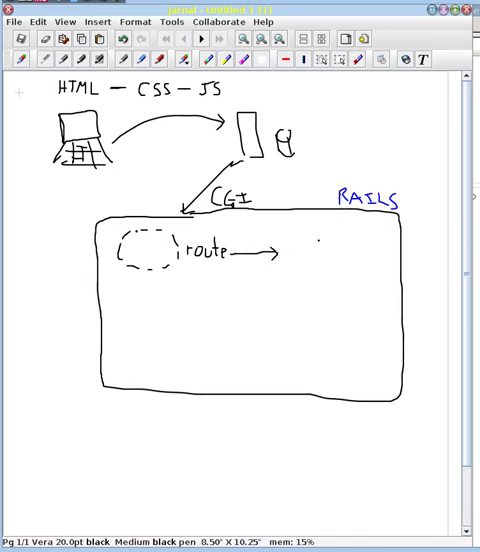
pyautogui.moveTo(322, 230)
pyautogui.mouseDown()
pyautogui.moveTo(289, 262)
pyautogui.moveTo(354, 258)
pyautogui.moveTo(320, 230)
pyautogui.moveTo(314, 262)
pyautogui.moveTo(324, 271)
pyautogui.mouseUp()
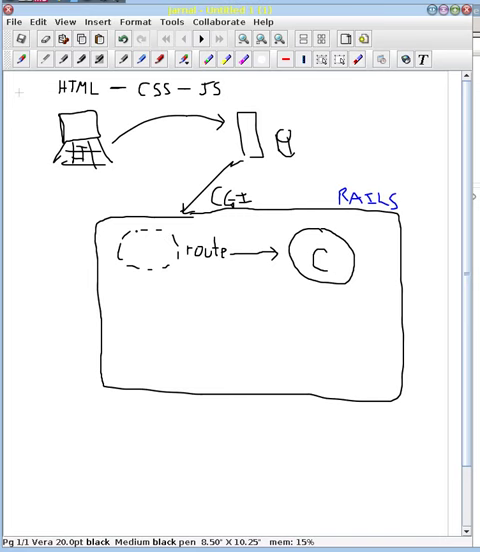
pyautogui.click(150, 253)
pyautogui.moveTo(321, 285)
pyautogui.mouseDown()
pyautogui.moveTo(321, 322)
pyautogui.moveTo(326, 326)
pyautogui.moveTo(284, 362)
pyautogui.moveTo(322, 335)
pyautogui.mouseUp()
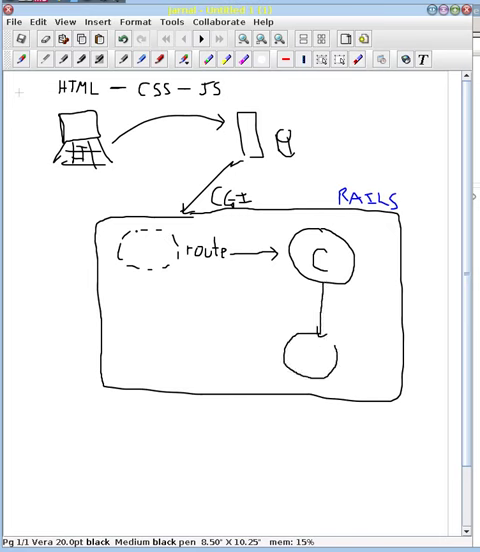
pyautogui.moveTo(304, 378)
pyautogui.mouseDown()
pyautogui.moveTo(309, 368)
pyautogui.moveTo(320, 366)
pyautogui.mouseUp()
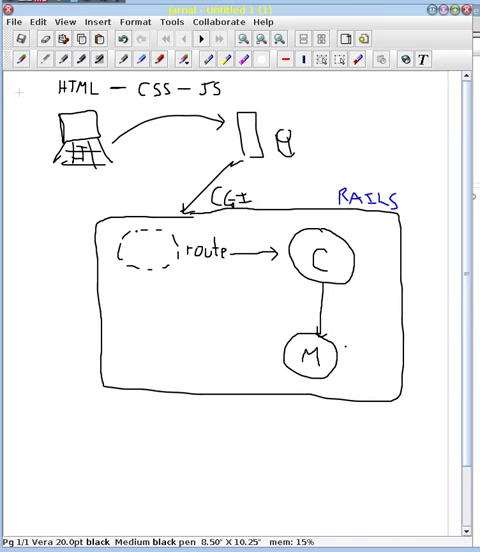
pyautogui.moveTo(350, 345)
pyautogui.mouseDown()
pyautogui.moveTo(347, 352)
pyautogui.moveTo(371, 357)
pyautogui.moveTo(377, 346)
pyautogui.moveTo(375, 356)
pyautogui.moveTo(382, 357)
pyautogui.mouseUp()
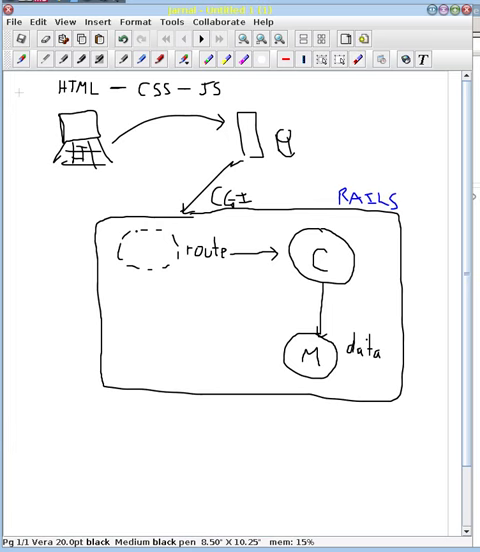
pyautogui.click(324, 357)
pyautogui.hotkey('ctrl', 'z')
pyautogui.click(294, 155)
pyautogui.hotkey('ctrl', 'z')
pyautogui.click(306, 139)
# Draw the M-to-C return line, a curved arrow from C, and a circled 'V'
pyautogui.moveTo(321, 300); pyautogui.dragTo(321, 330)
pyautogui.moveTo(315, 285)
pyautogui.mouseDown()
pyautogui.moveTo(311, 324)
pyautogui.moveTo(317, 290)
pyautogui.mouseUp()
pyautogui.moveTo(297, 273)
pyautogui.mouseDown()
pyautogui.moveTo(228, 308)
pyautogui.moveTo(222, 322)
pyautogui.moveTo(230, 318)
pyautogui.moveTo(217, 322)
pyautogui.moveTo(205, 365)
pyautogui.moveTo(243, 335)
pyautogui.mouseUp()
pyautogui.moveTo(213, 333)
pyautogui.mouseDown()
pyautogui.moveTo(220, 350)
pyautogui.moveTo(236, 336)
pyautogui.mouseUp()
pyautogui.click(254, 328)
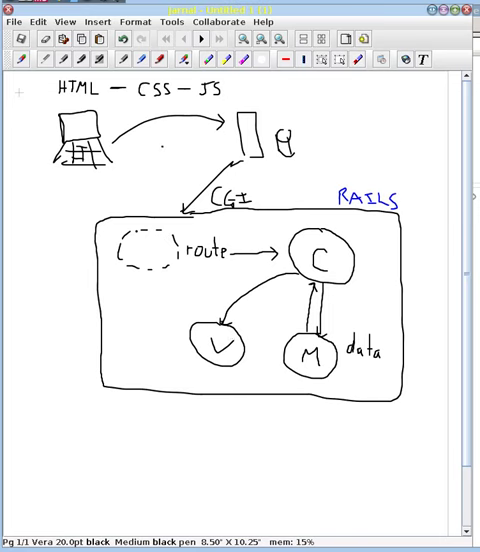
# Draw blue return arrows V→C→route→browser, then a black arrow from browser back to computer
pyautogui.click(142, 59)
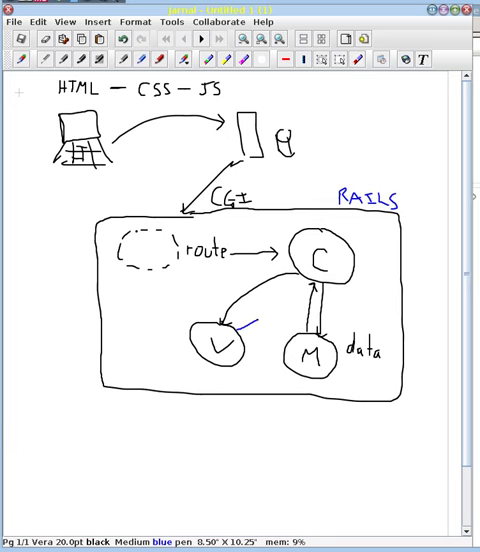
pyautogui.moveTo(258, 320)
pyautogui.mouseDown()
pyautogui.moveTo(291, 273)
pyautogui.moveTo(291, 279)
pyautogui.mouseUp()
pyautogui.moveTo(285, 262)
pyautogui.mouseDown()
pyautogui.moveTo(240, 268)
pyautogui.moveTo(182, 256)
pyautogui.mouseUp()
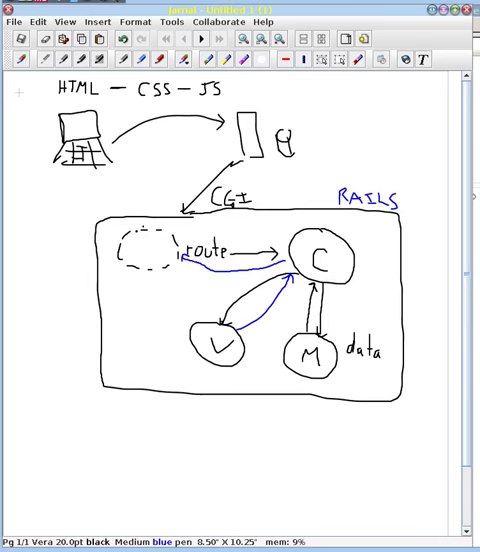
pyautogui.moveTo(220, 170); pyautogui.dragTo(145, 228)
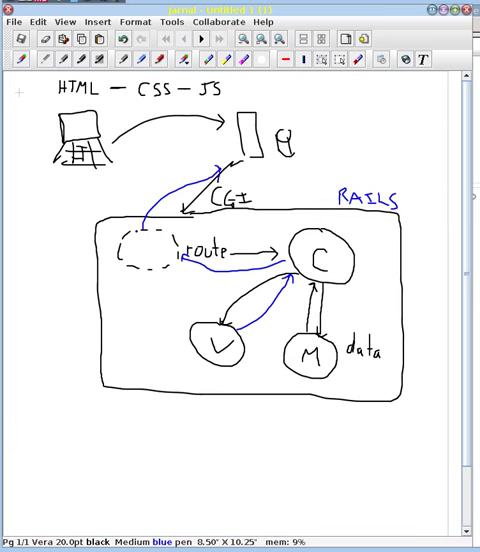
pyautogui.click(121, 59)
pyautogui.moveTo(245, 152)
pyautogui.mouseDown()
pyautogui.moveTo(120, 162)
pyautogui.moveTo(122, 166)
pyautogui.mouseUp()
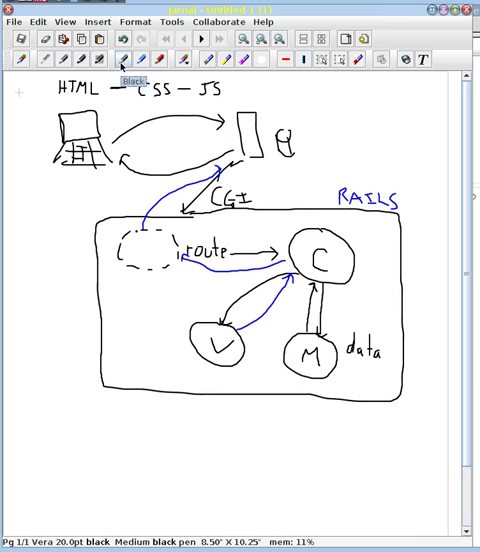
# Draw a red shortcut arrow from the V circle up to the browser
pyautogui.click(159, 59)
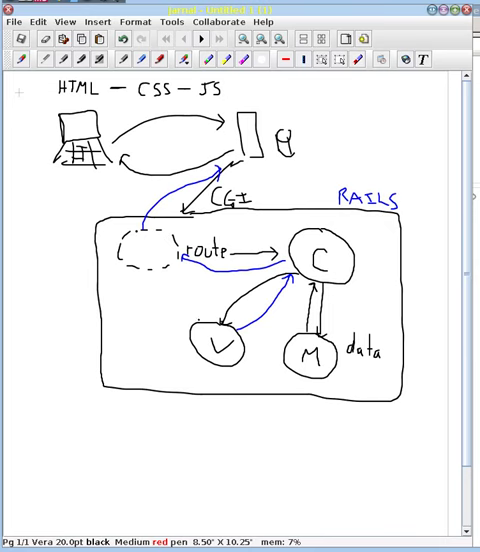
pyautogui.moveTo(200, 318)
pyautogui.mouseDown()
pyautogui.moveTo(262, 163)
pyautogui.moveTo(266, 167)
pyautogui.mouseUp()
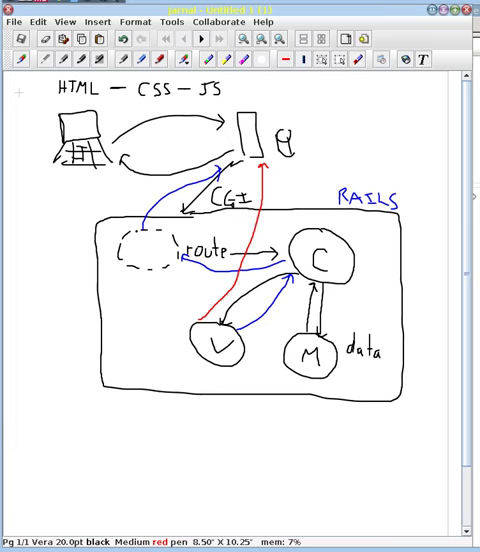
# Draw a thick green vertical bar between the V and M circles, then return to black ink
pyautogui.click(188, 62)
pyautogui.click(192, 101)
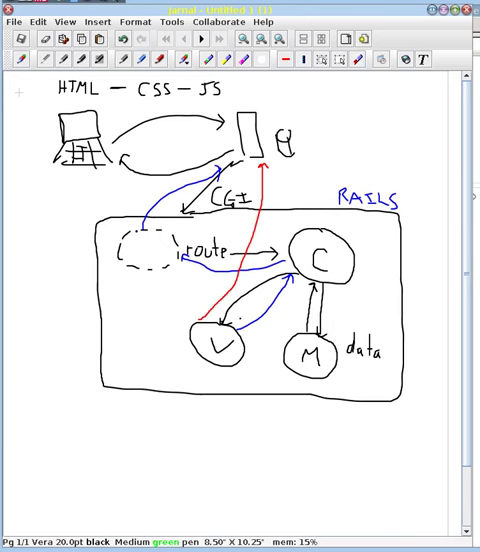
pyautogui.moveTo(267, 323); pyautogui.dragTo(267, 372)
pyautogui.moveTo(267, 324)
pyautogui.mouseDown()
pyautogui.moveTo(276, 324)
pyautogui.moveTo(269, 378)
pyautogui.moveTo(270, 322)
pyautogui.mouseUp()
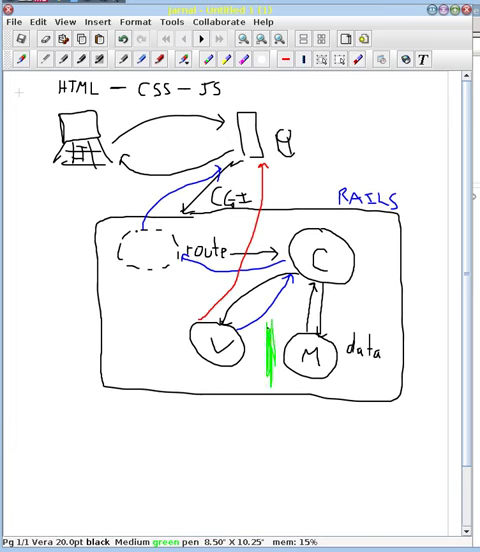
pyautogui.moveTo(269, 374); pyautogui.dragTo(270, 396)
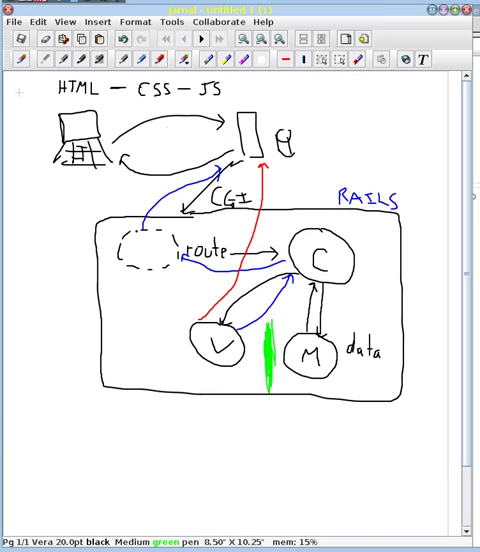
pyautogui.click(122, 58)
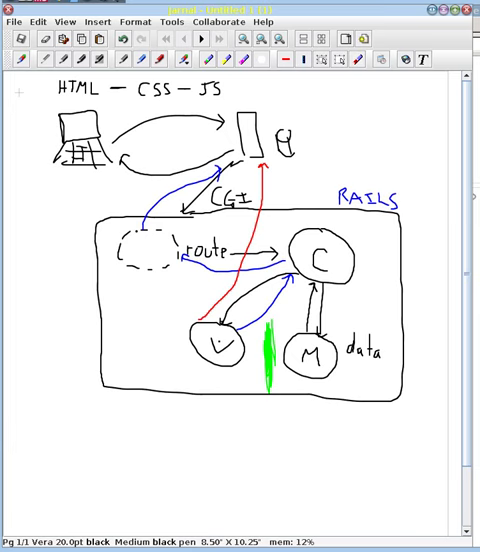
pyautogui.click(291, 356)
pyautogui.hotkey('ctrl', 'z')
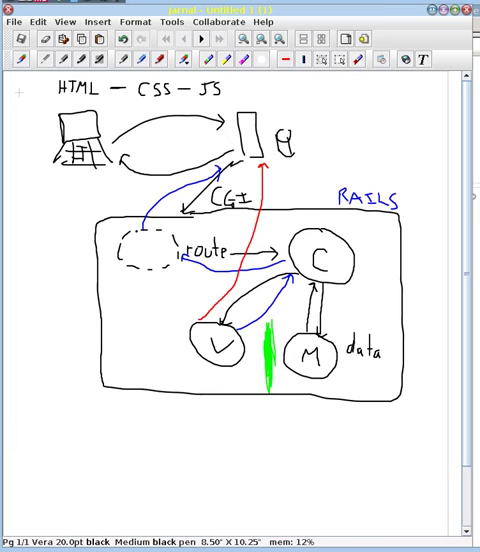